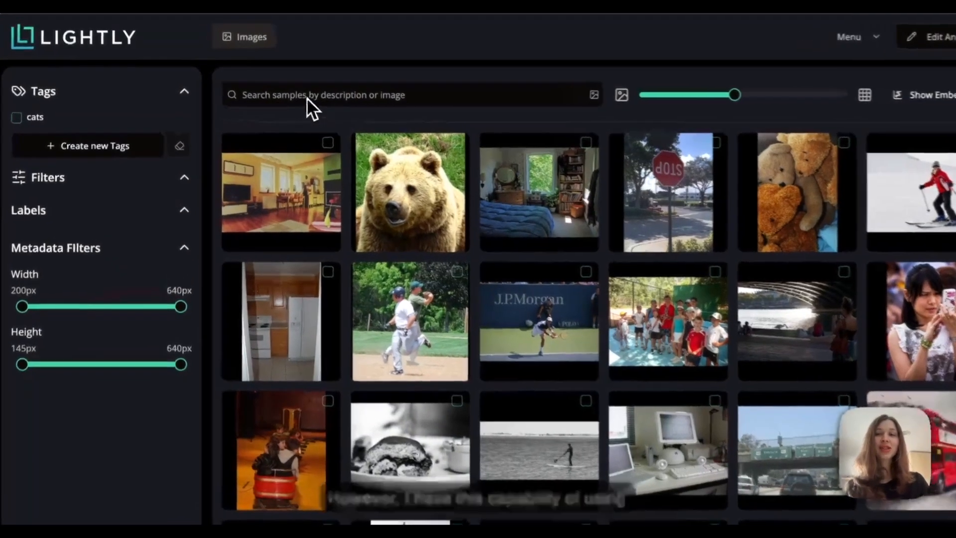
# Run a text search of the image collection for 'dog'
pyautogui.click(295, 93)
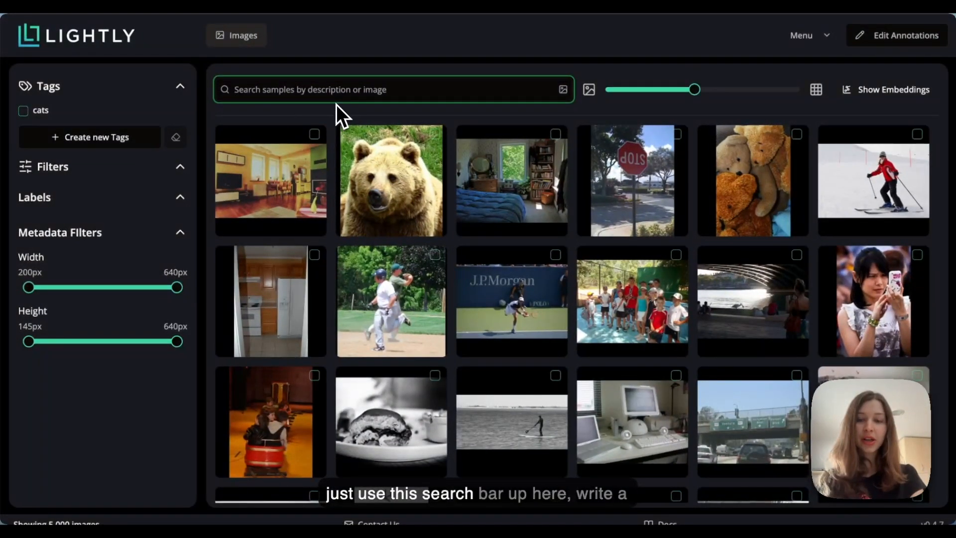
pyautogui.write('dog')
pyautogui.press('Return')
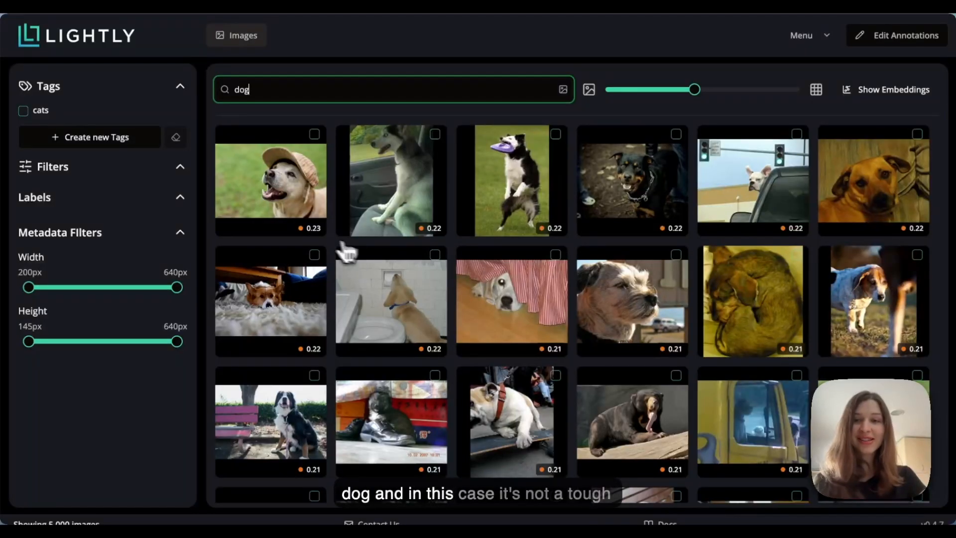
# Check four dog photos as examples: the capped dog, brown dog, frisbee catcher and husky in a car
pyautogui.click(286, 209)
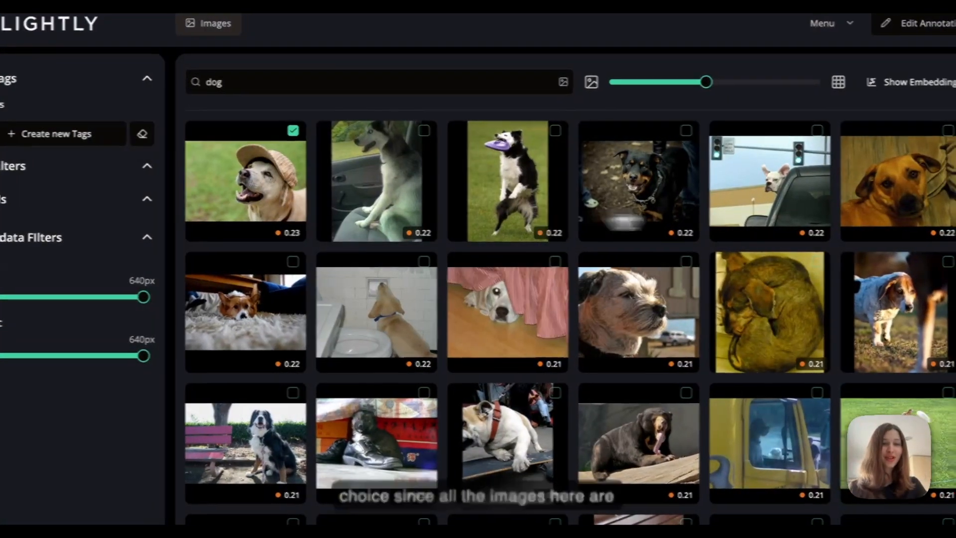
pyautogui.click(909, 203)
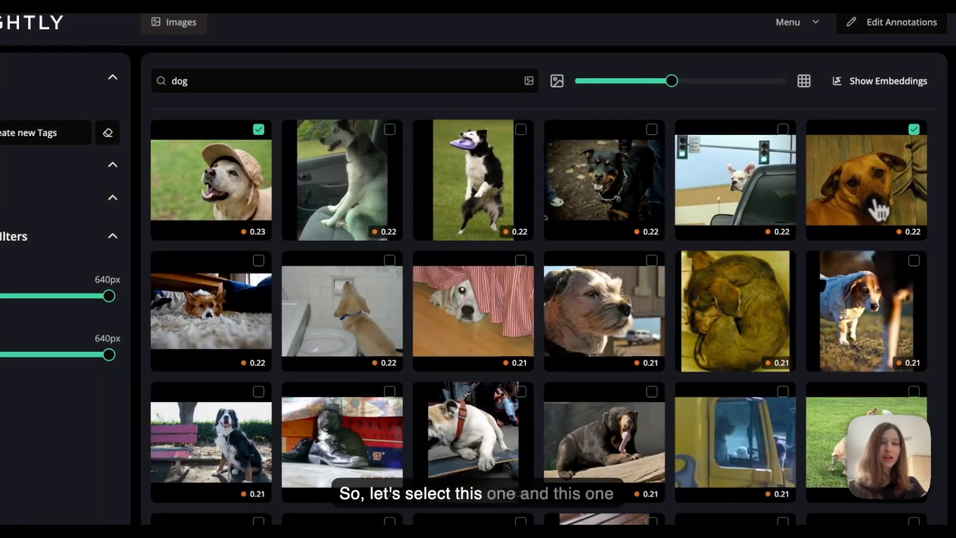
pyautogui.click(495, 209)
pyautogui.click(375, 198)
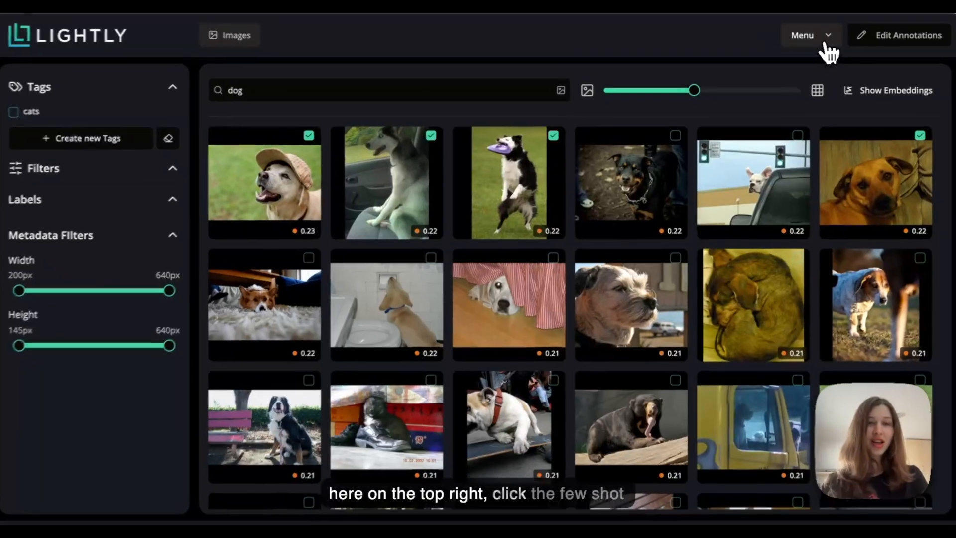
# Create a Few Shot Classifier named 'dog-classifier' from the four checked dog photos as positives
pyautogui.click(826, 39)
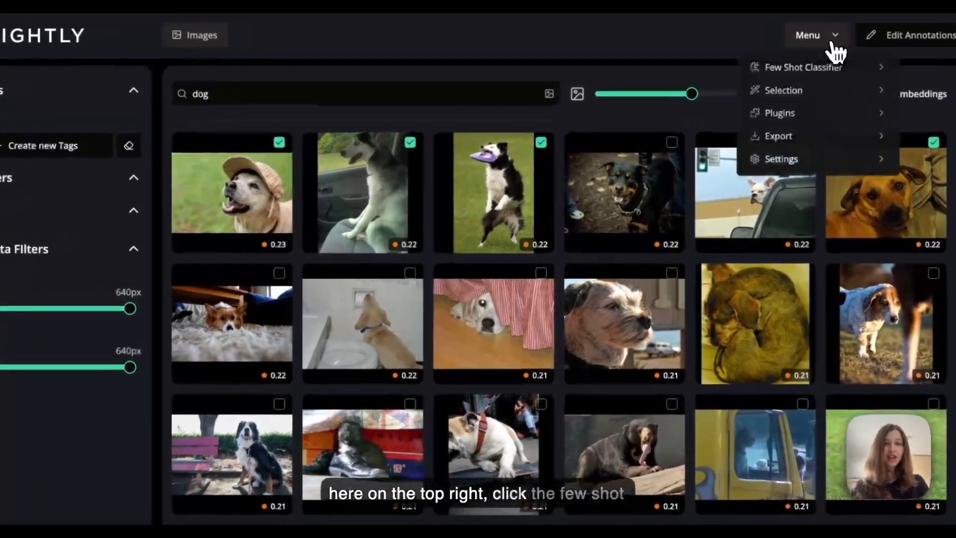
pyautogui.click(806, 80)
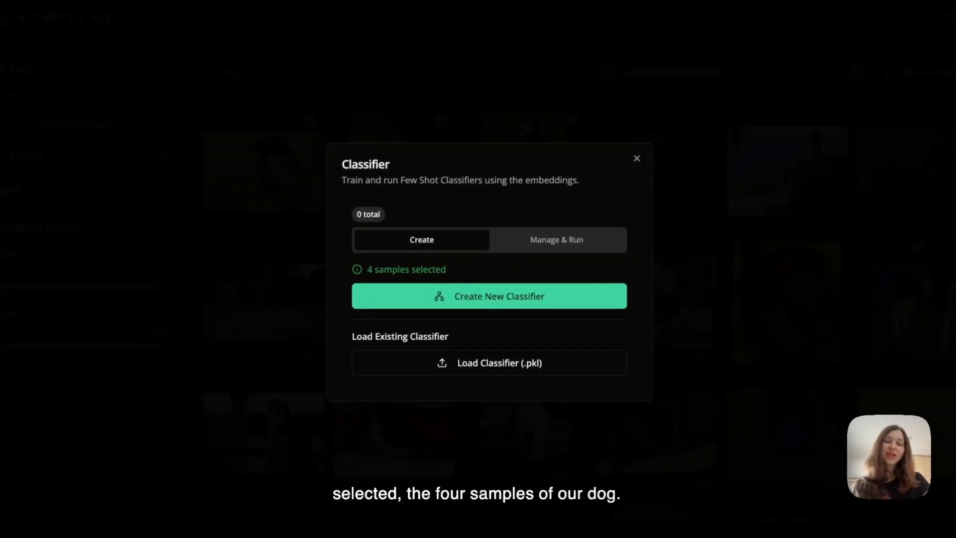
pyautogui.click(480, 298)
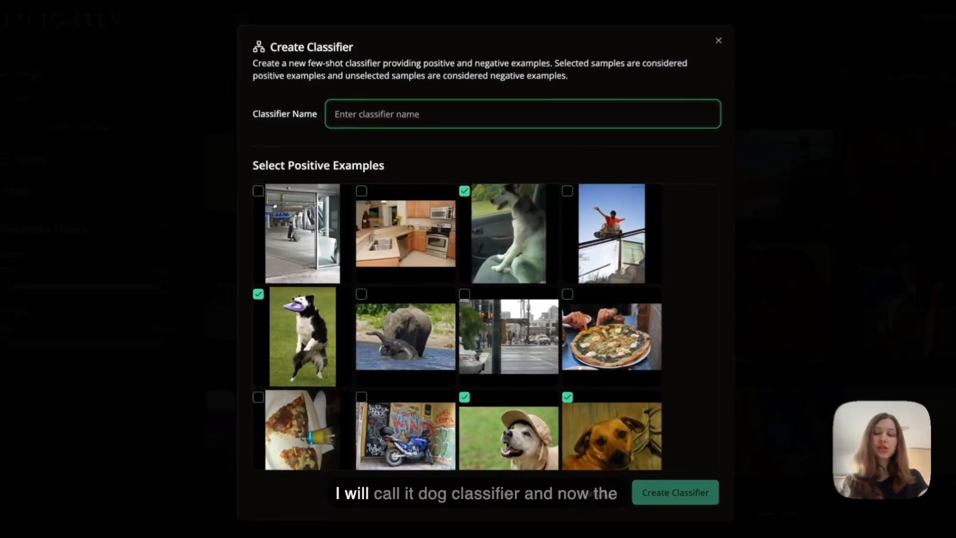
pyautogui.write('dog-classifier')
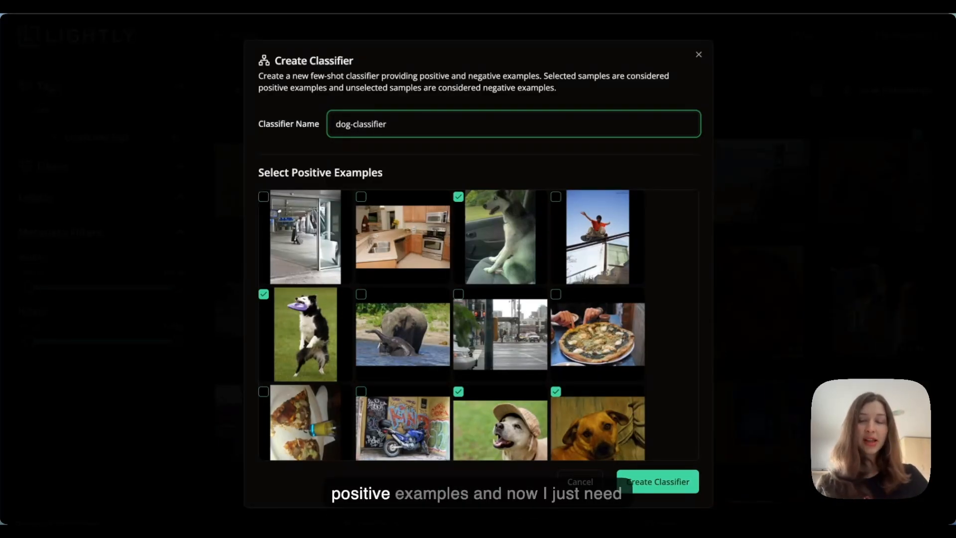
pyautogui.scroll(-2, 451, 357)
pyautogui.scroll(-3, 451, 357)
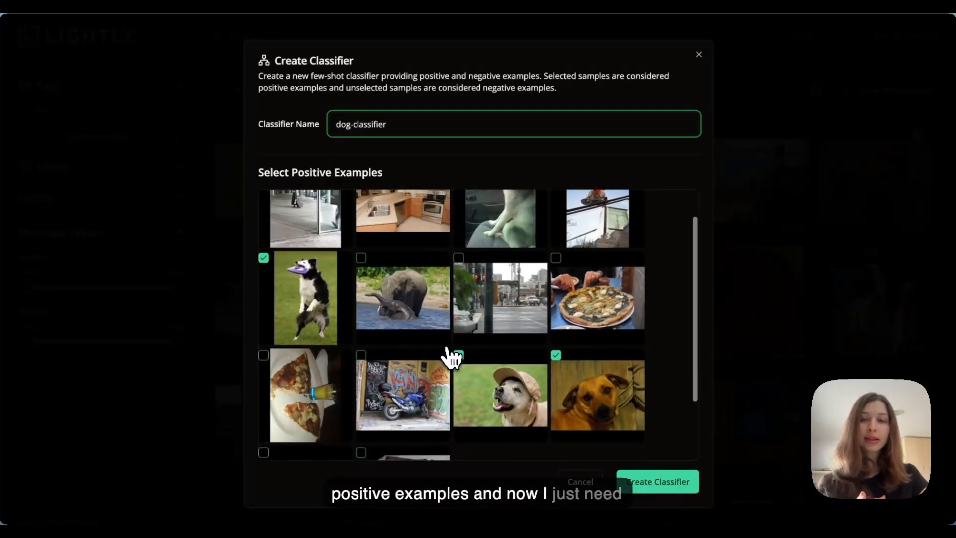
pyautogui.scroll(4, 451, 357)
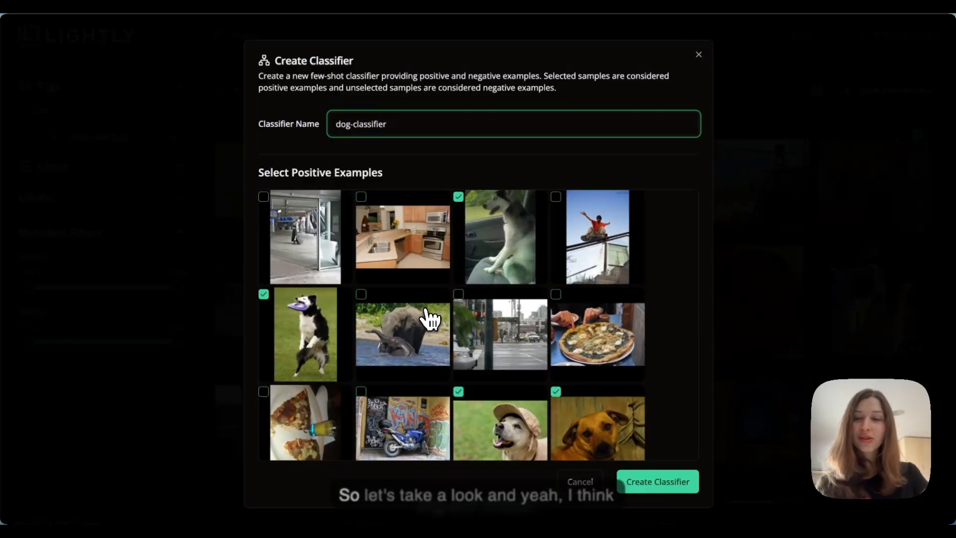
pyautogui.scroll(-3, 485, 281)
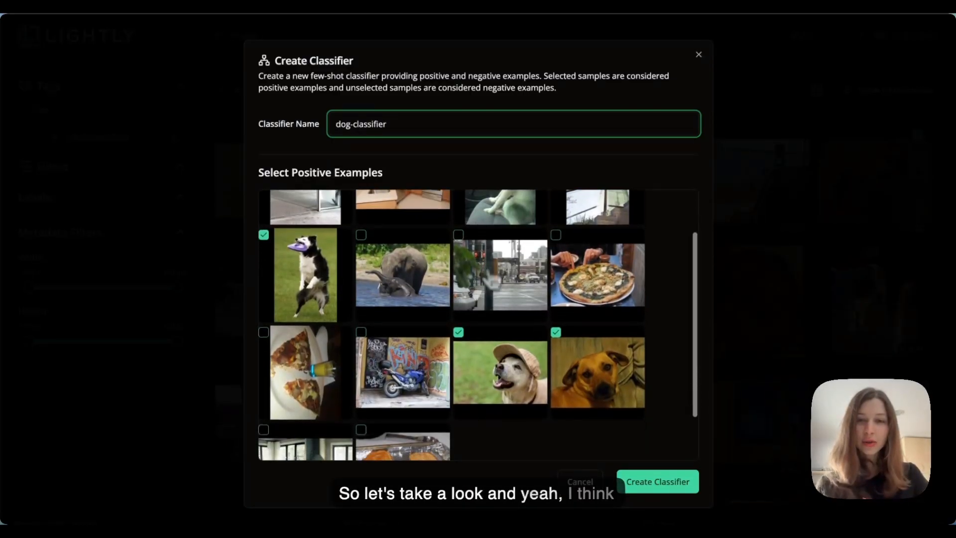
pyautogui.scroll(-1, 491, 277)
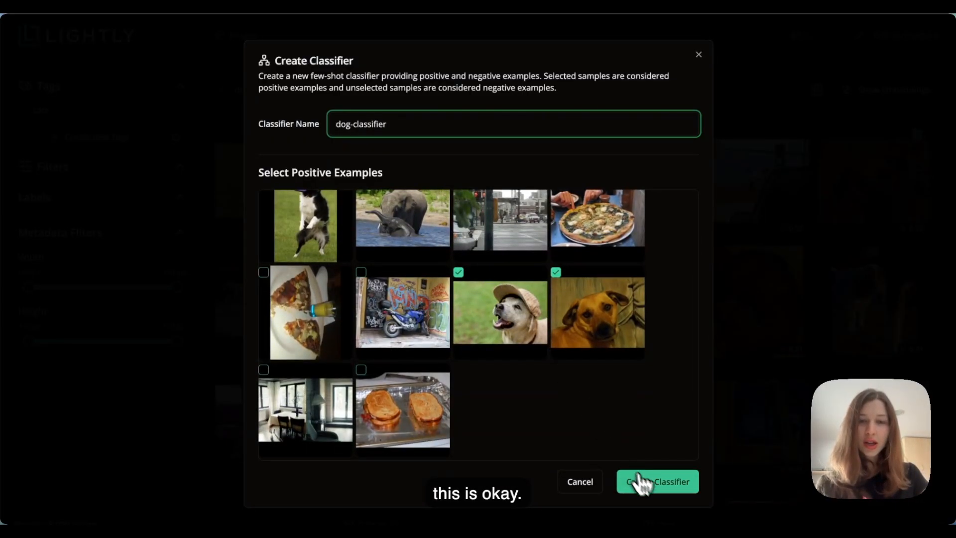
pyautogui.click(663, 484)
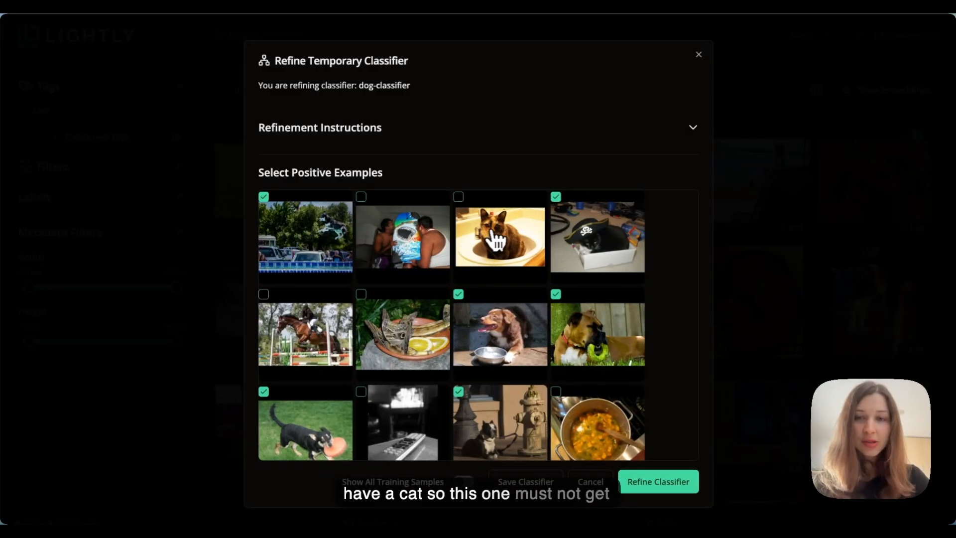
# Untick the pirate-hat cat from the positive examples and run Refine Classifier
pyautogui.scroll(-1, 531, 261)
pyautogui.scroll(1, 535, 262)
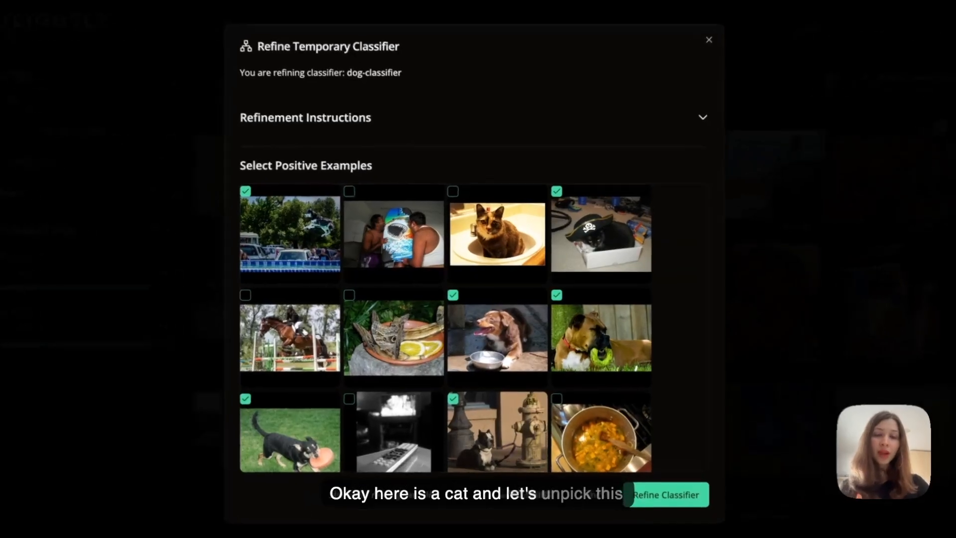
pyautogui.click(558, 190)
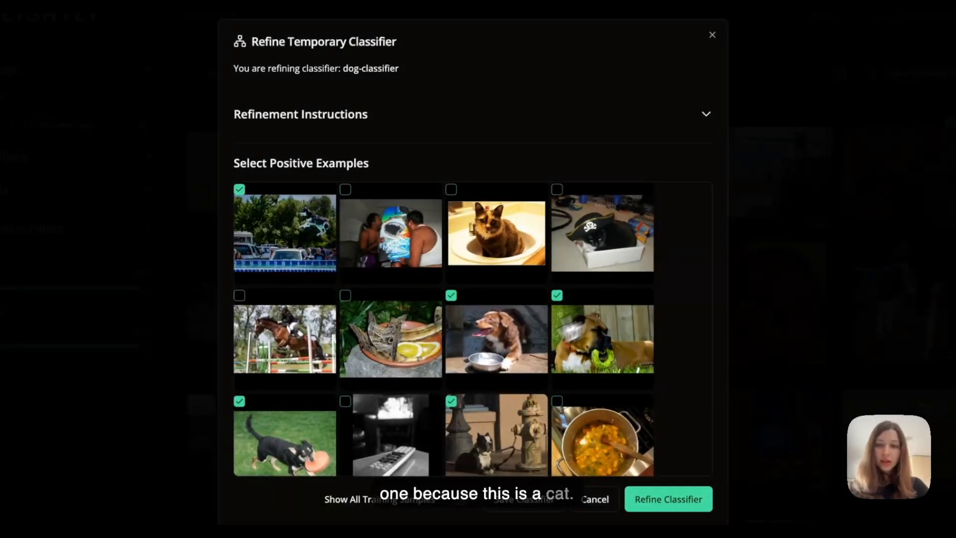
pyautogui.scroll(-2, 485, 361)
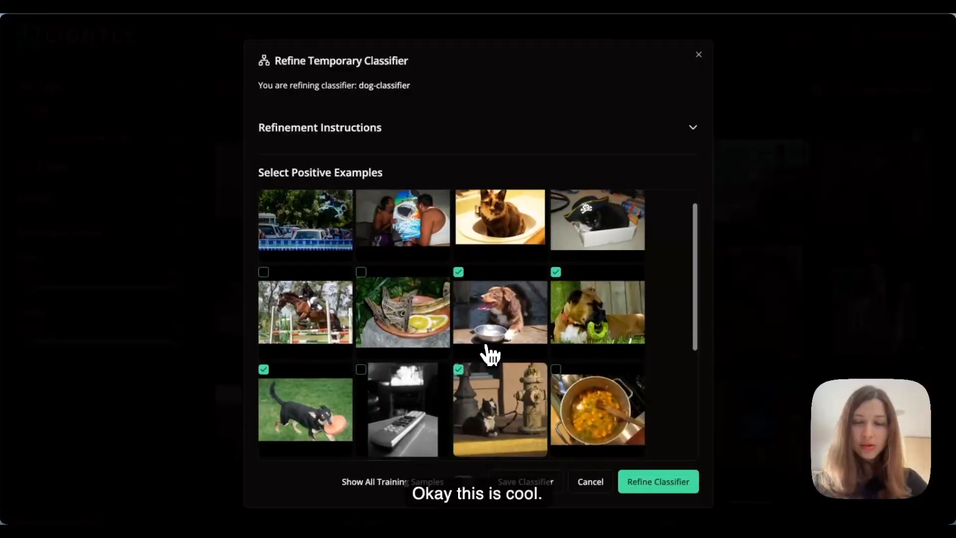
pyautogui.scroll(-3, 491, 355)
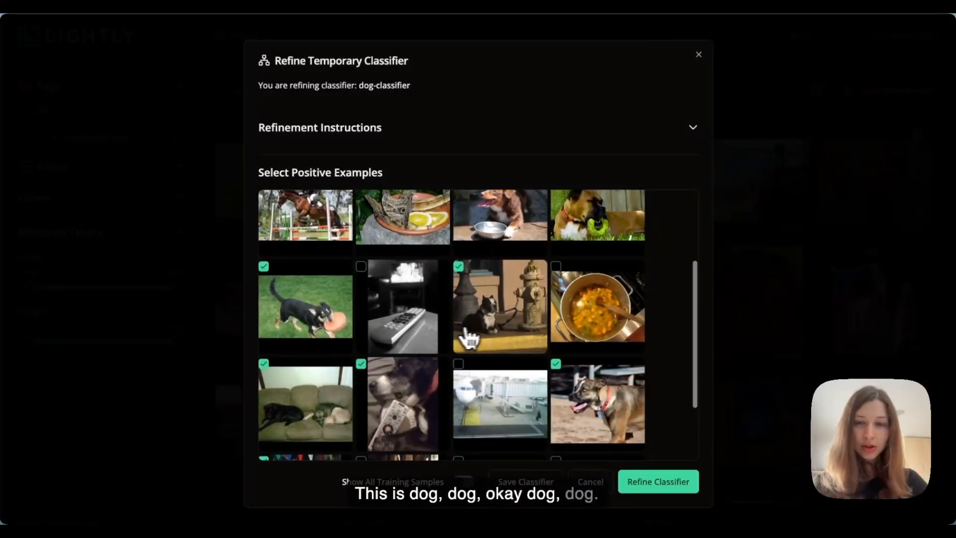
pyautogui.scroll(-3, 463, 337)
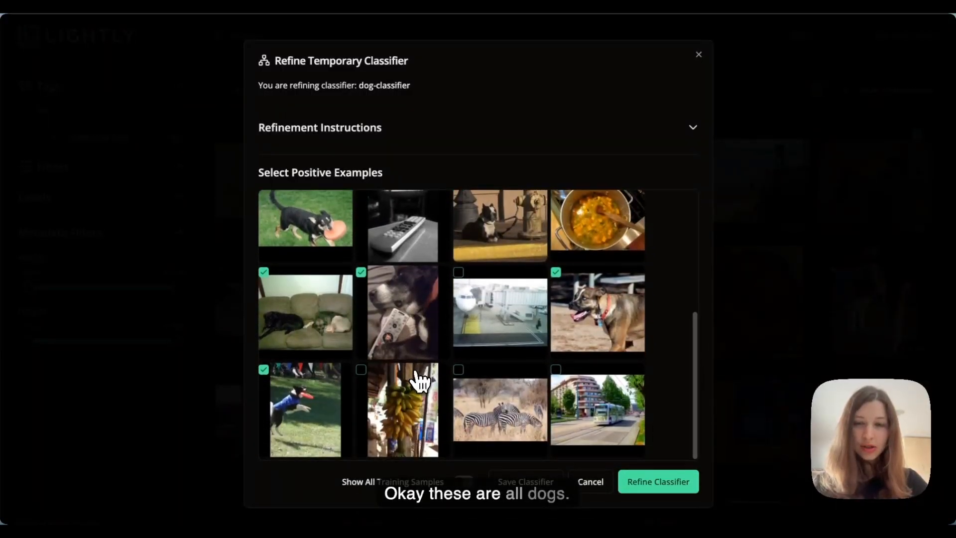
pyautogui.click(653, 484)
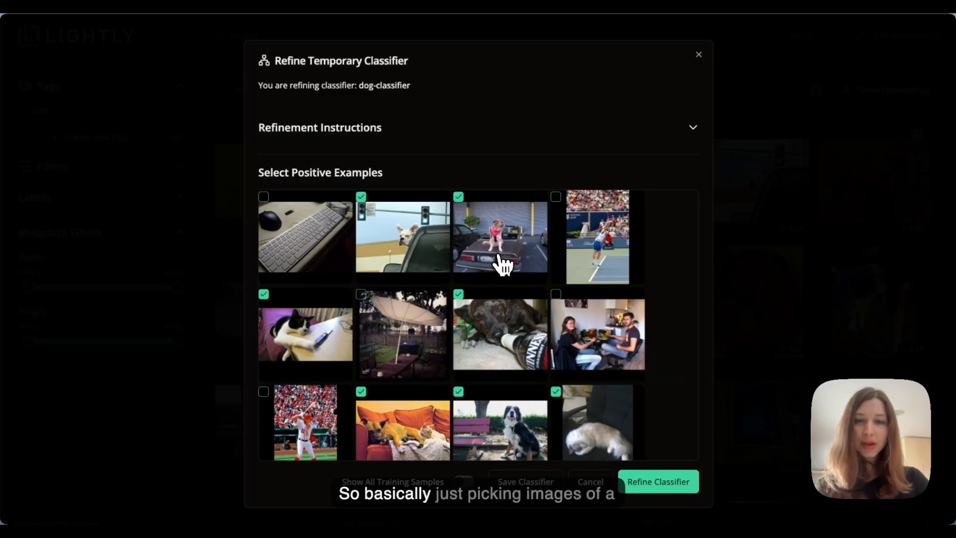
# Run another refinement round, then review the twenty new candidates, ten ticked positive
pyautogui.scroll(-1, 503, 263)
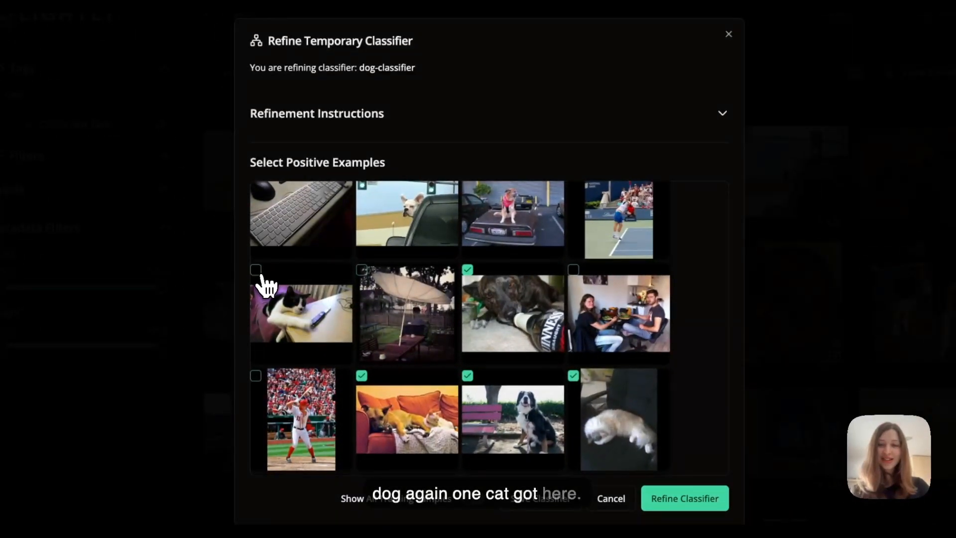
pyautogui.scroll(-3, 378, 344)
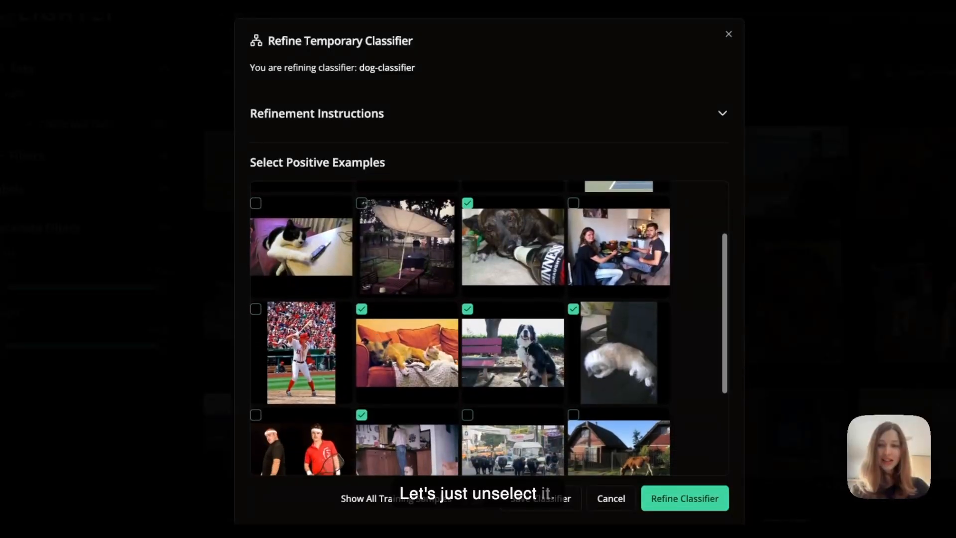
pyautogui.scroll(-3, 579, 242)
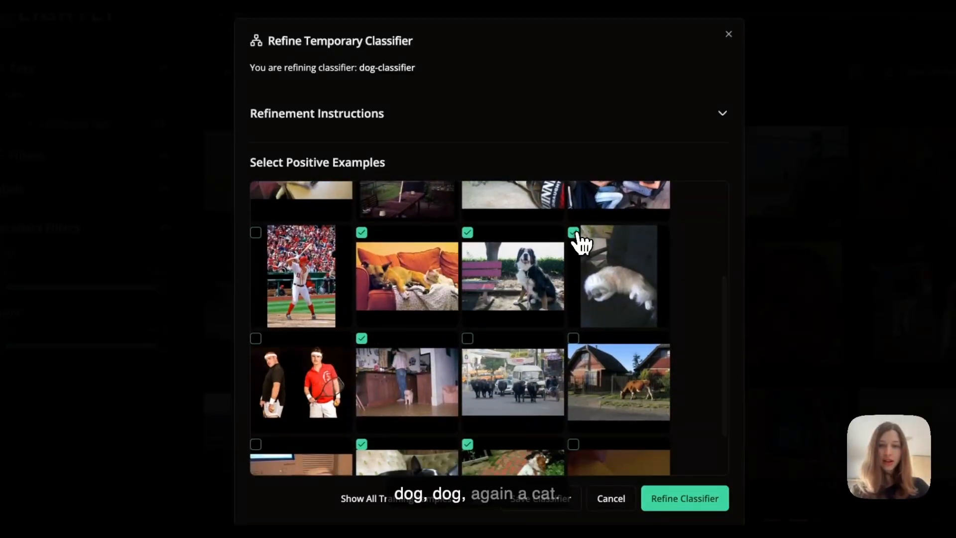
pyautogui.scroll(-3, 538, 320)
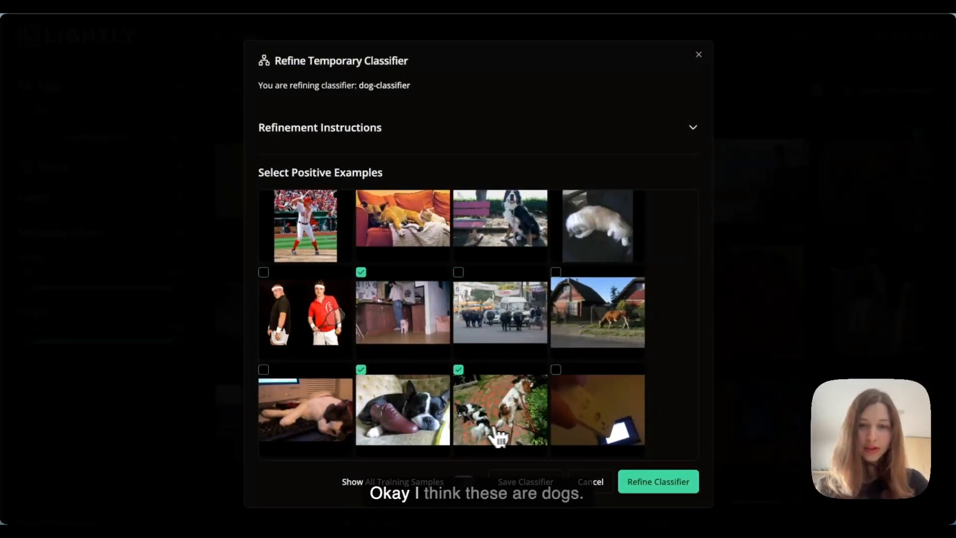
pyautogui.click(652, 482)
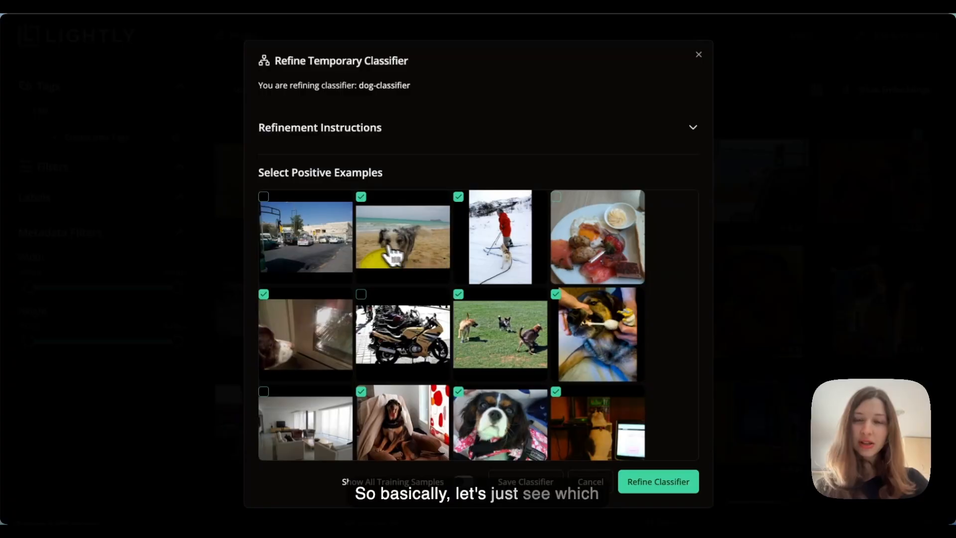
pyautogui.scroll(-3, 508, 267)
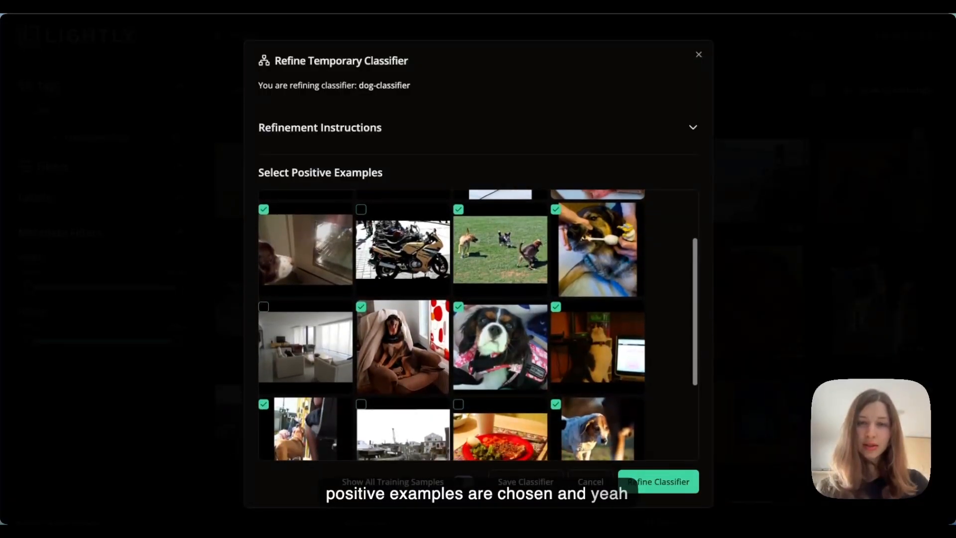
pyautogui.scroll(-3, 508, 264)
pyautogui.scroll(-2, 547, 259)
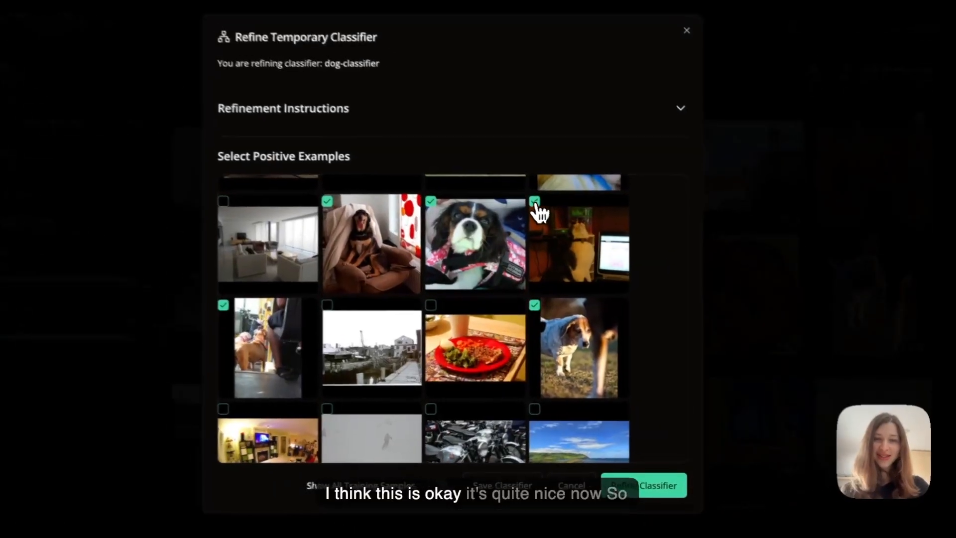
pyautogui.scroll(-2, 518, 279)
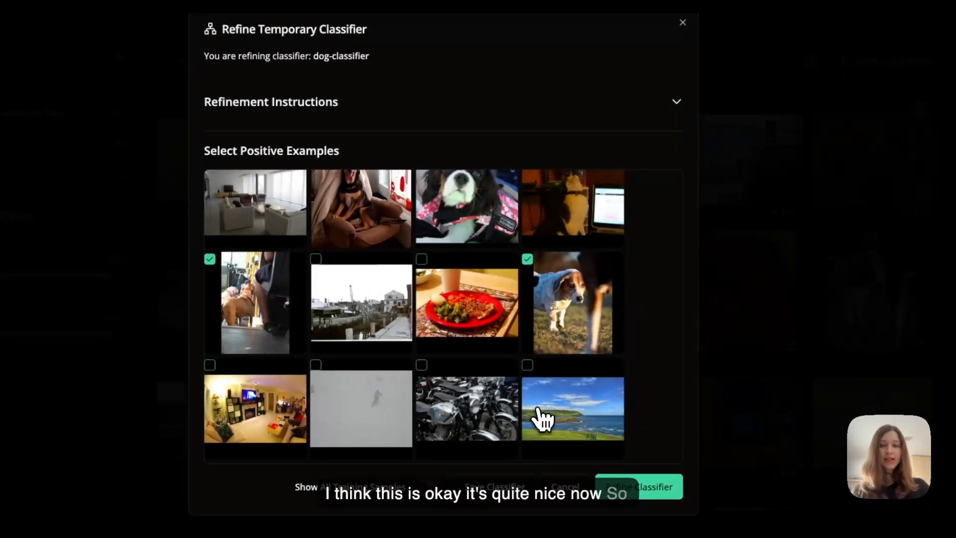
# Save dog-classifier and run it on the collection: 117 images positive, 4,883 negative
pyautogui.click(509, 490)
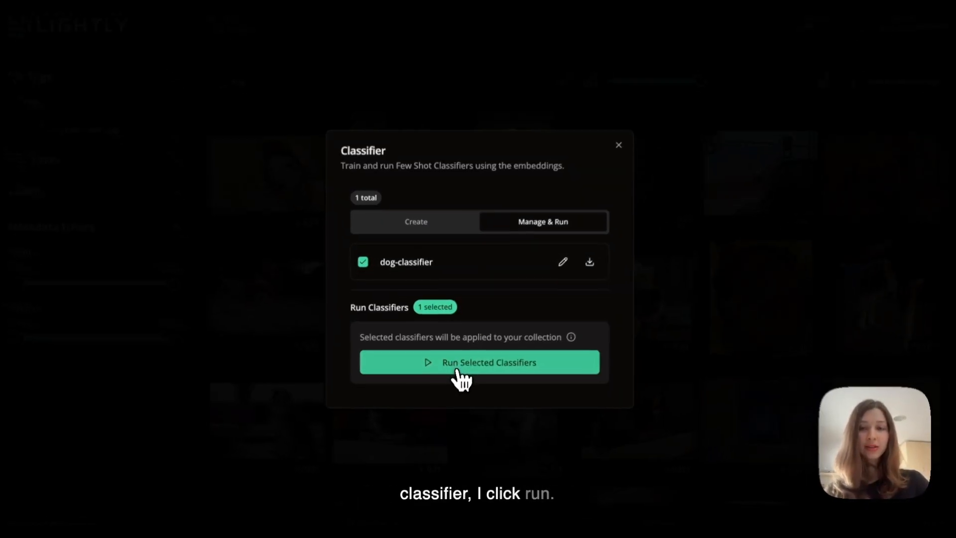
pyautogui.click(459, 371)
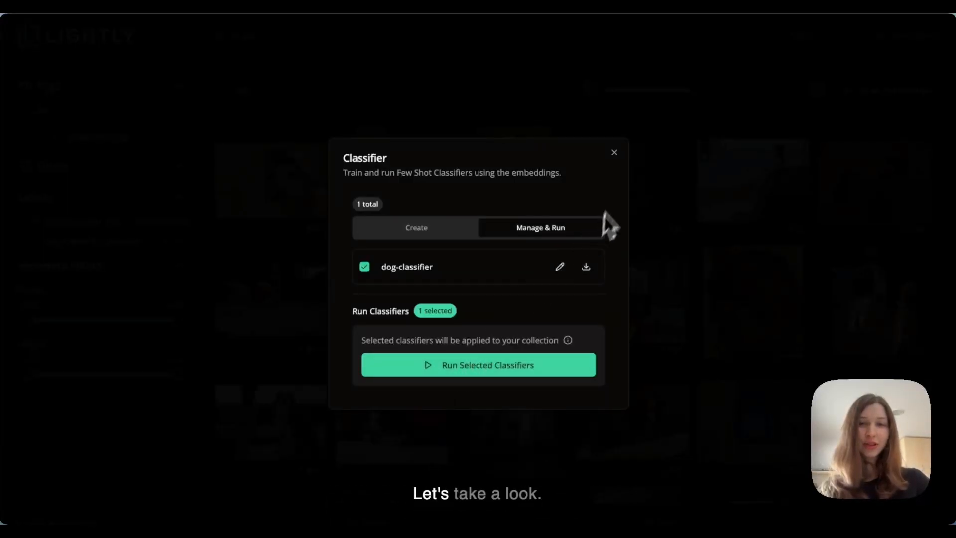
pyautogui.click(615, 153)
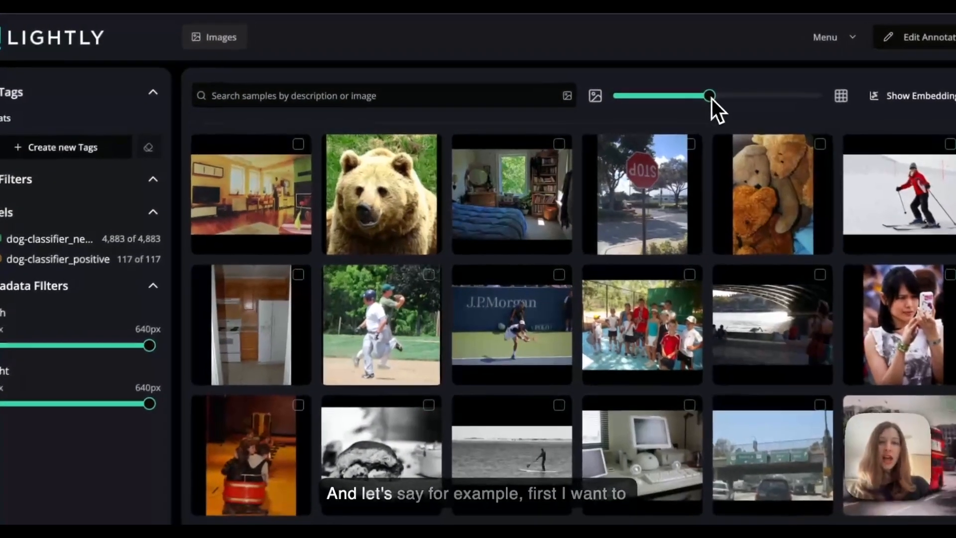
# Filter the gallery to the dog-classifier_positive label and show large thumbnails, four per row
pyautogui.moveTo(698, 91)
pyautogui.mouseDown()
pyautogui.moveTo(713, 92)
pyautogui.moveTo(705, 97)
pyautogui.mouseUp()
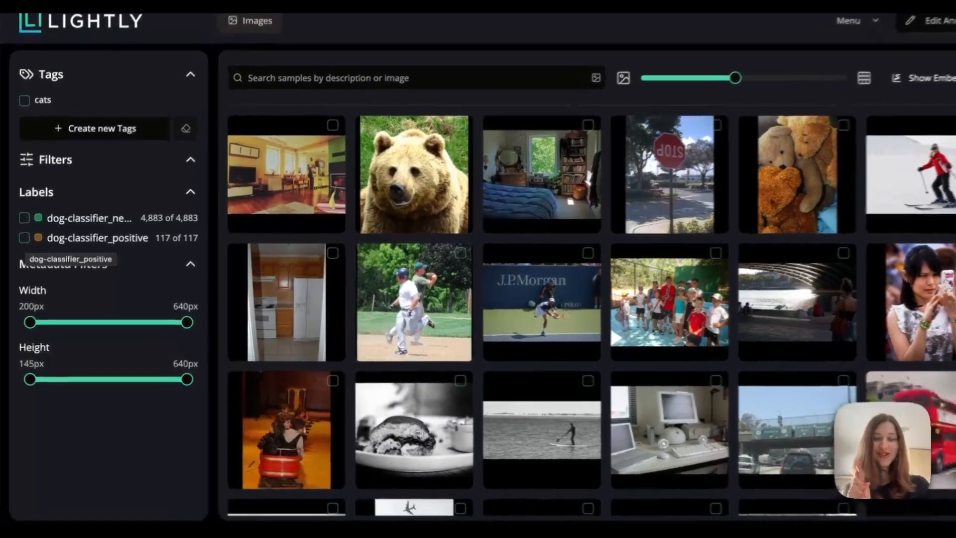
pyautogui.click(23, 240)
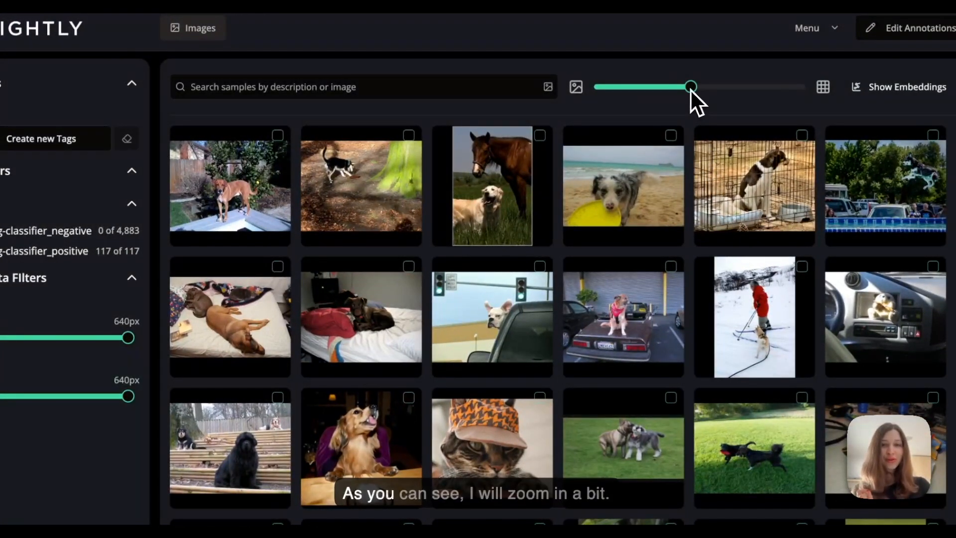
pyautogui.moveTo(691, 89); pyautogui.dragTo(659, 88)
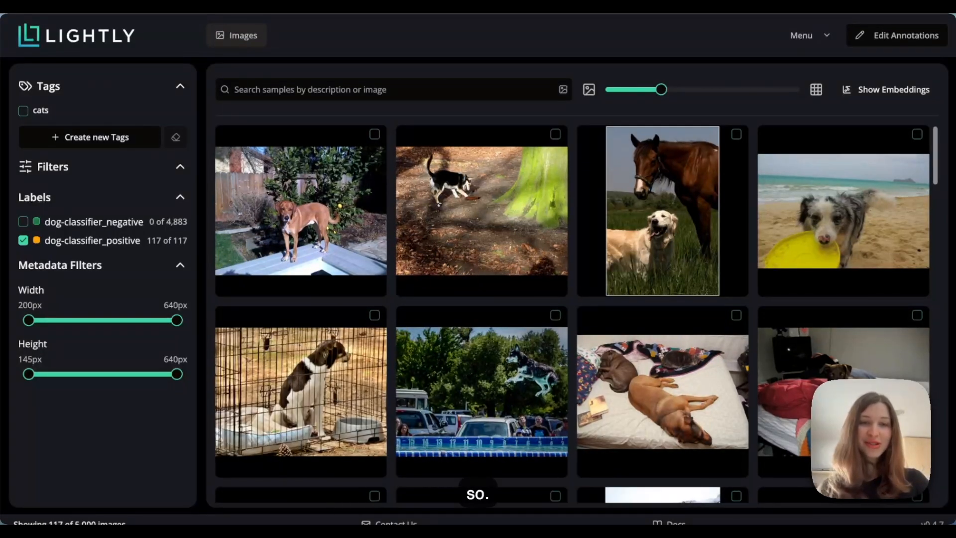
pyautogui.scroll(-3, 573, 314)
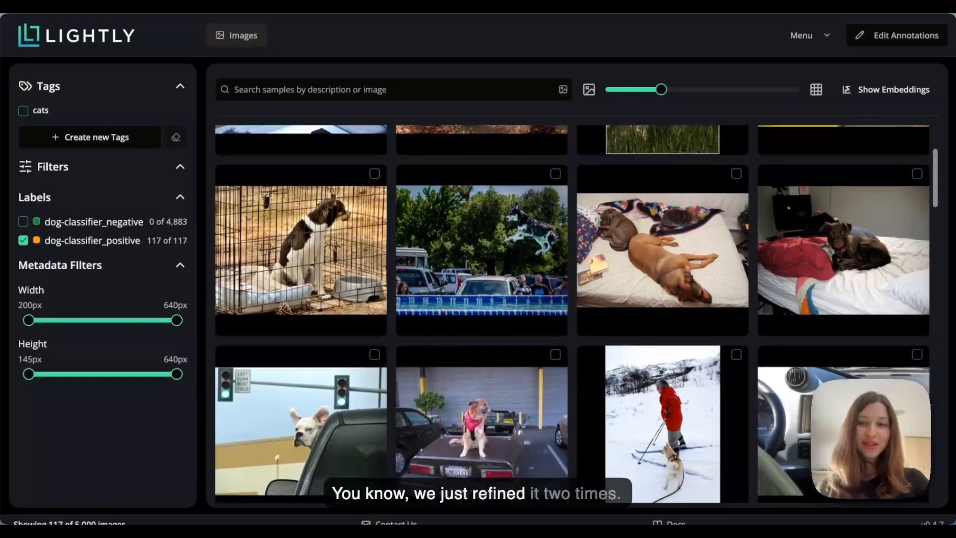
pyautogui.scroll(-2, 572, 314)
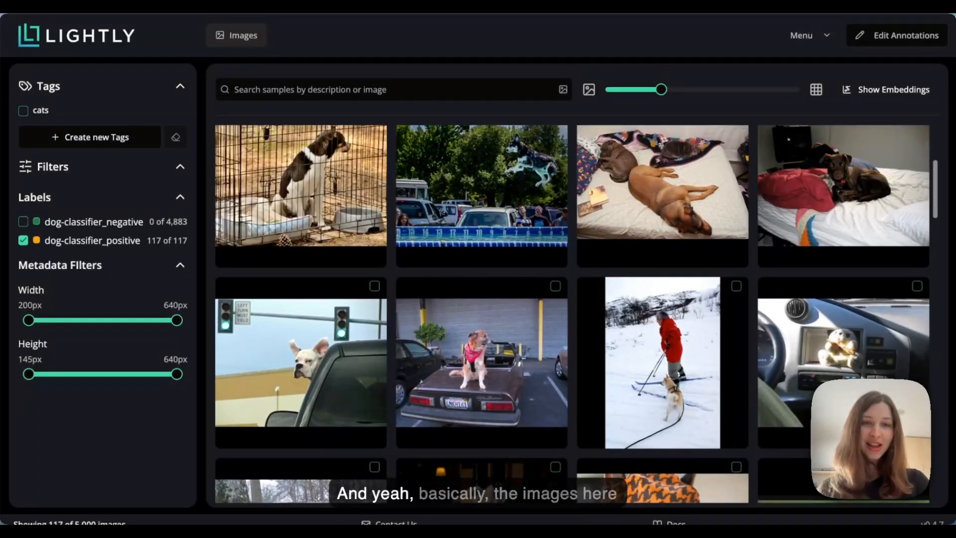
pyautogui.scroll(-3, 573, 314)
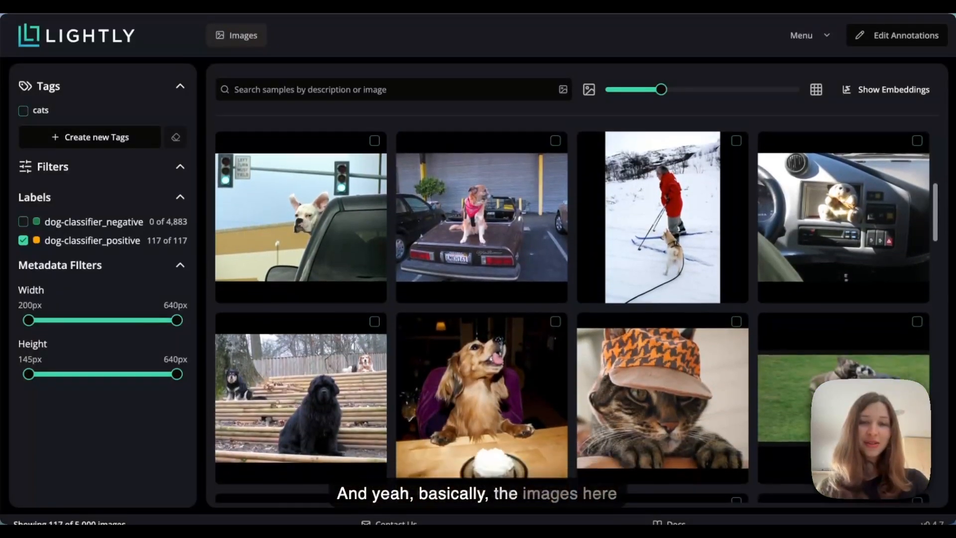
pyautogui.scroll(-3, 573, 314)
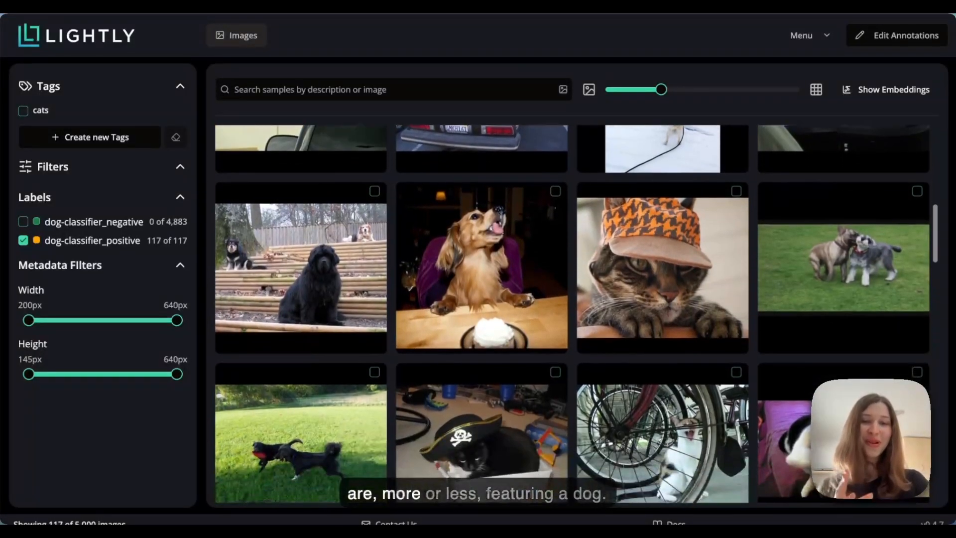
pyautogui.scroll(-1, 573, 314)
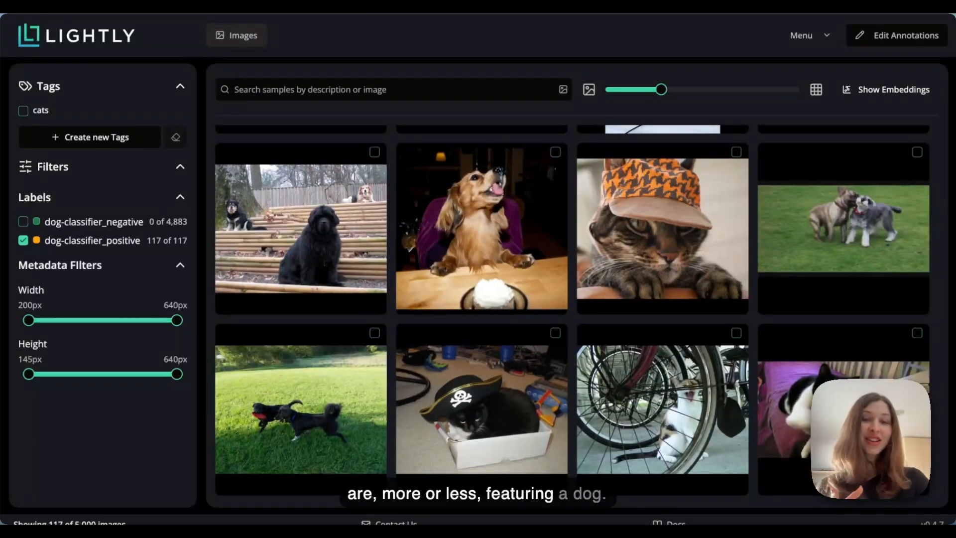
pyautogui.scroll(1, 576, 314)
pyautogui.scroll(12, 494, 378)
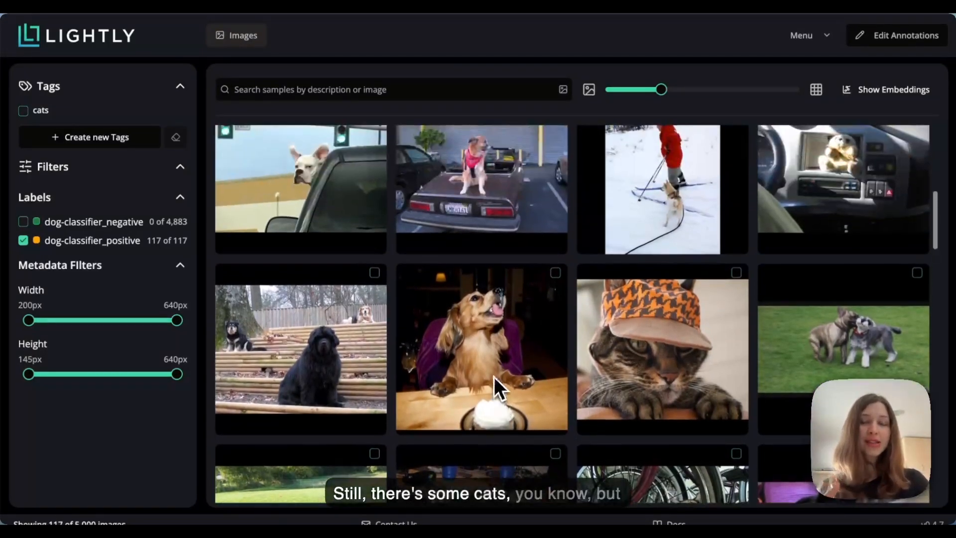
pyautogui.scroll(3, 494, 378)
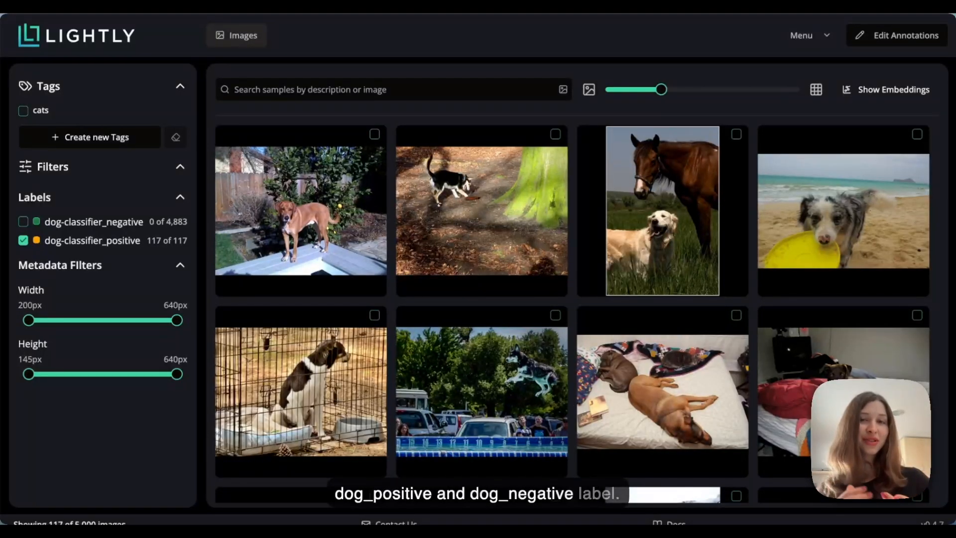
# Swap the filter from dog-classifier_positive to dog-classifier_negative and browse the 4,883 results
pyautogui.click(23, 241)
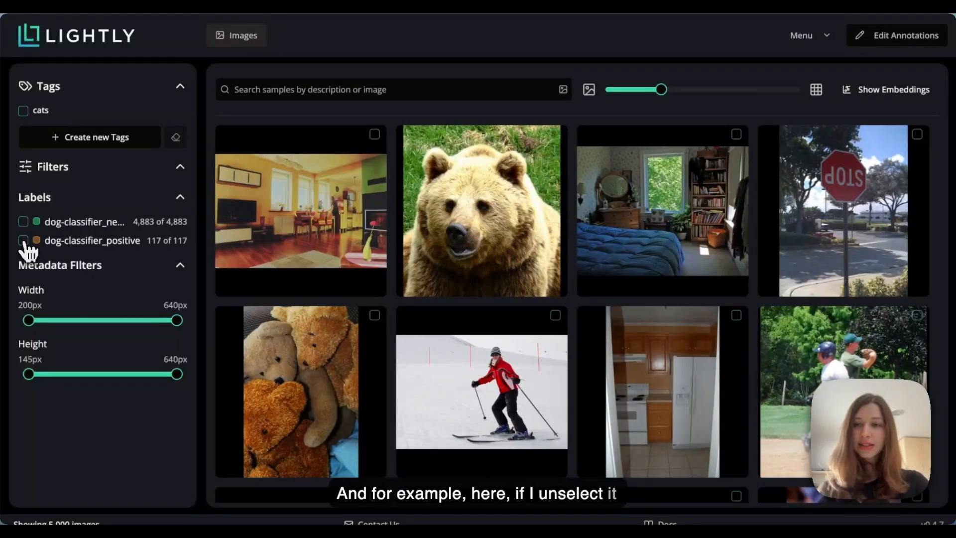
pyautogui.click(23, 222)
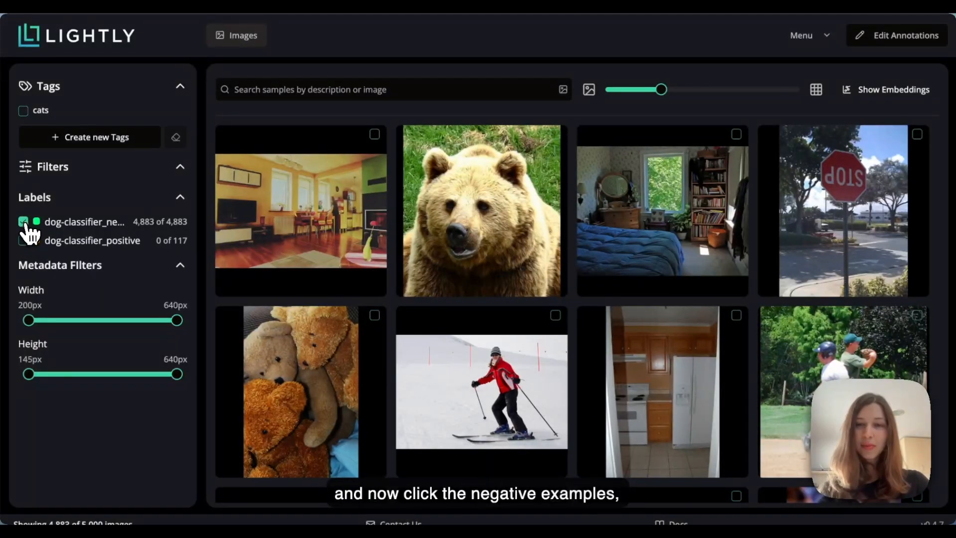
pyautogui.scroll(-5, 474, 237)
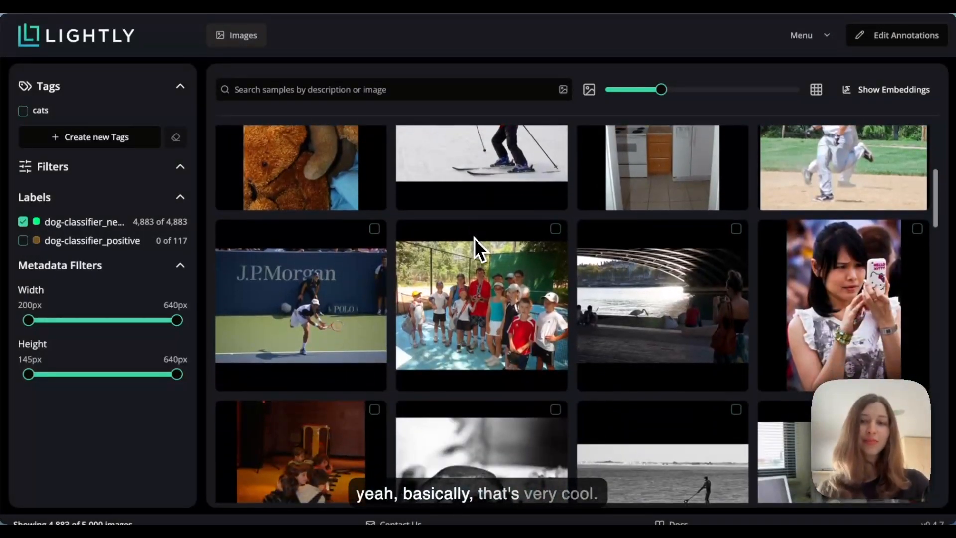
pyautogui.scroll(-9, 474, 238)
pyautogui.scroll(-6, 577, 314)
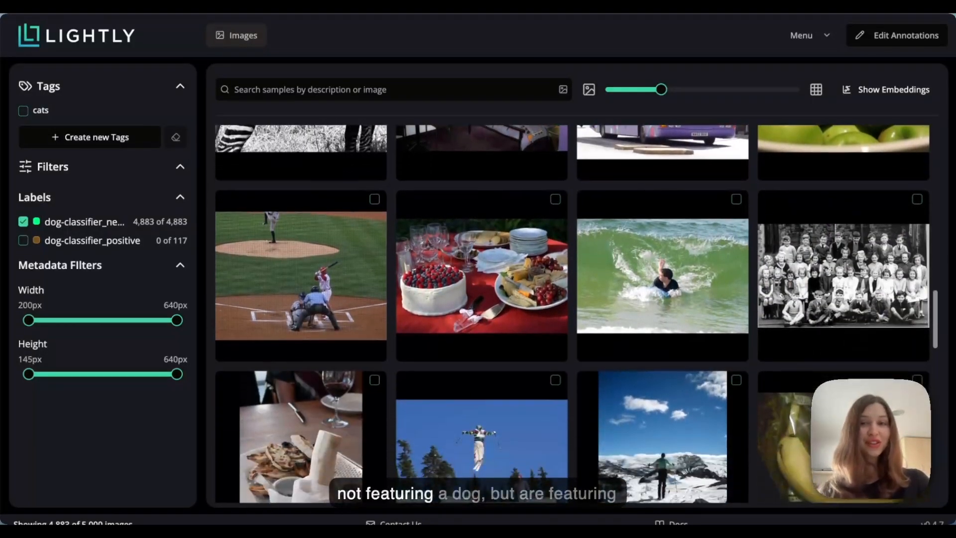
pyautogui.scroll(-5, 573, 314)
pyautogui.scroll(-4, 473, 246)
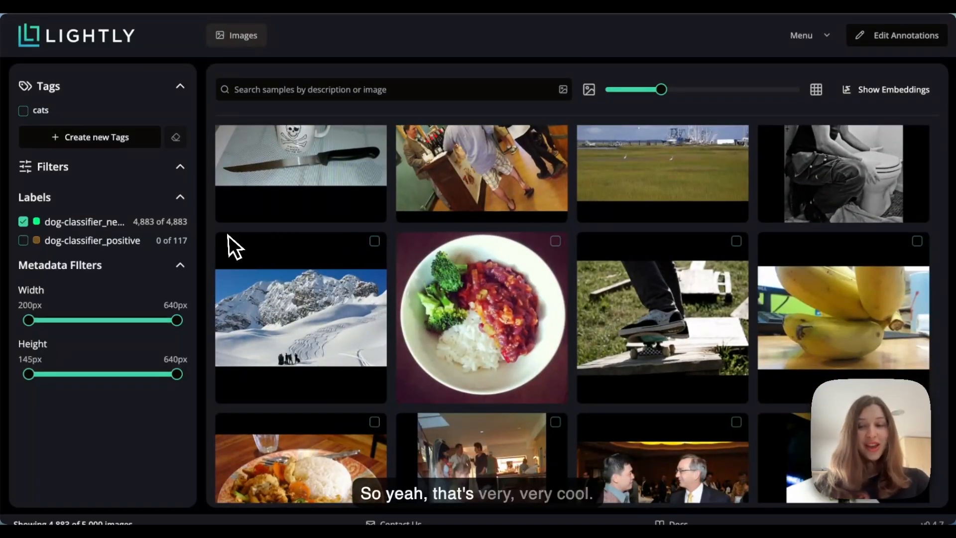